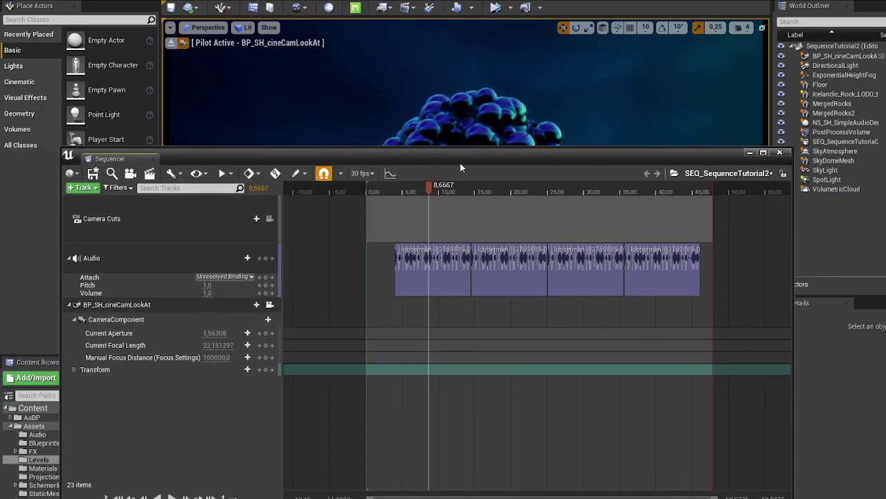
- Rewind the camera sequence to 0 and play it to about 11 seconds, rearranging the Sequencer window
drag(446, 157, 452, 272)
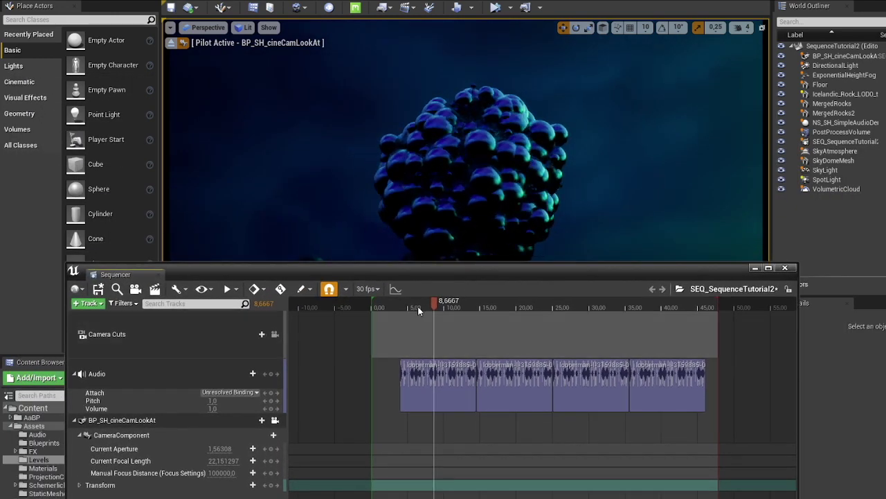
drag(414, 307, 371, 319)
key(space)
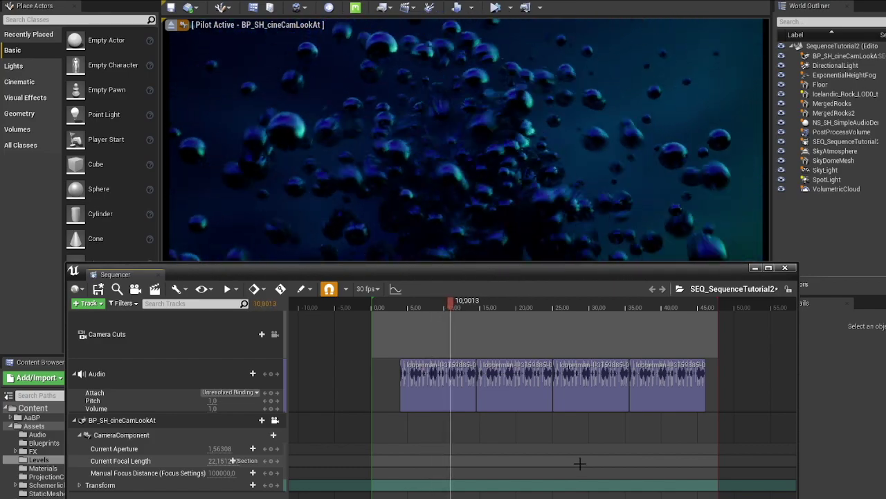
key(space)
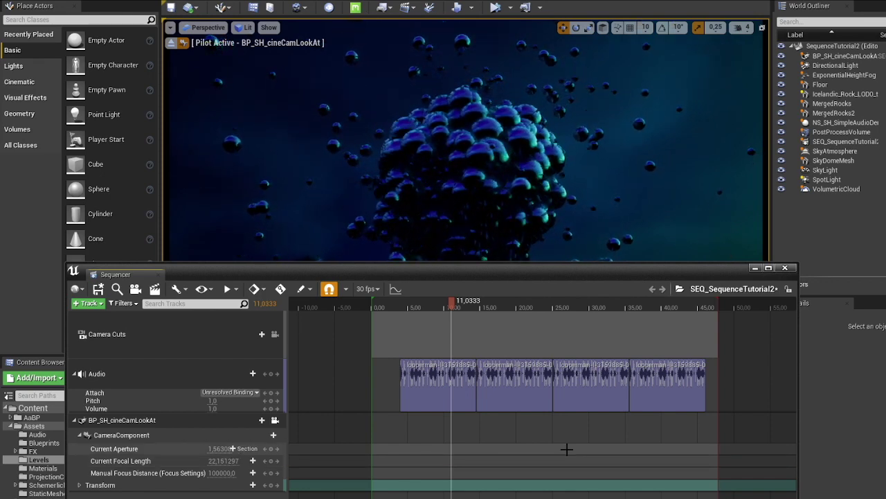
drag(427, 268, 579, 170)
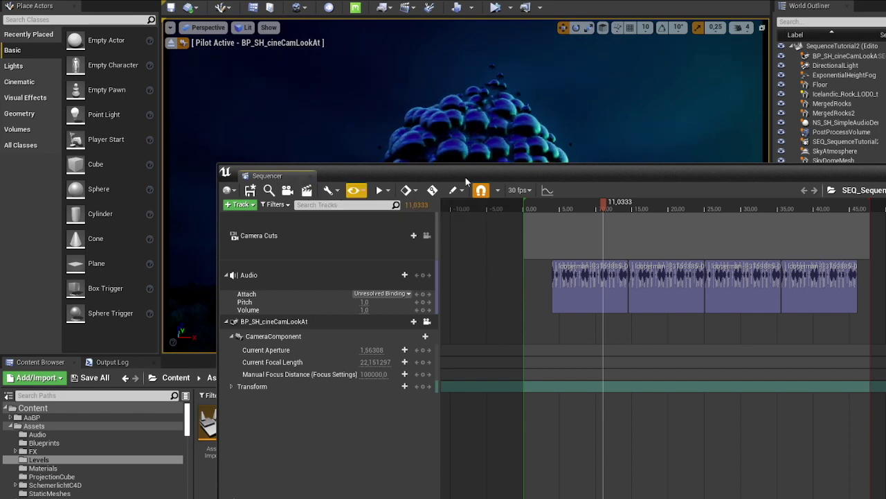
mouse_move(515, 173)
mouse_down()
mouse_move(455, 258)
mouse_move(472, 197)
mouse_move(505, 188)
mouse_up()
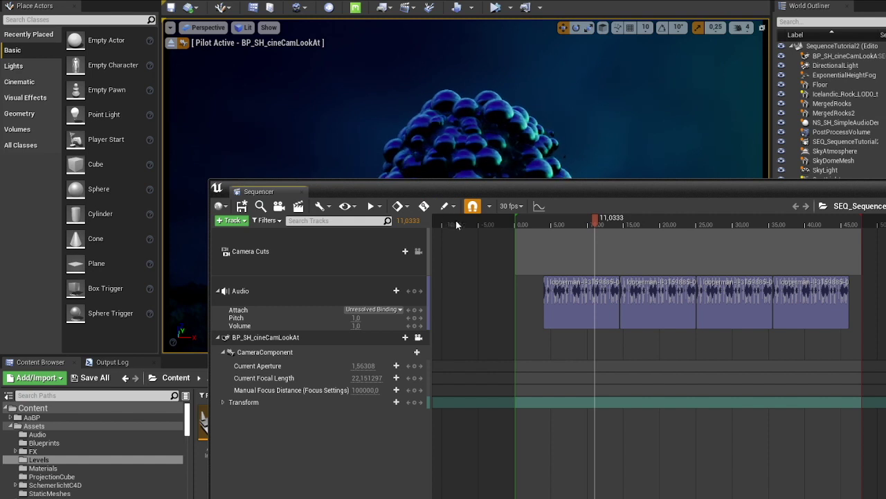
click(69, 2)
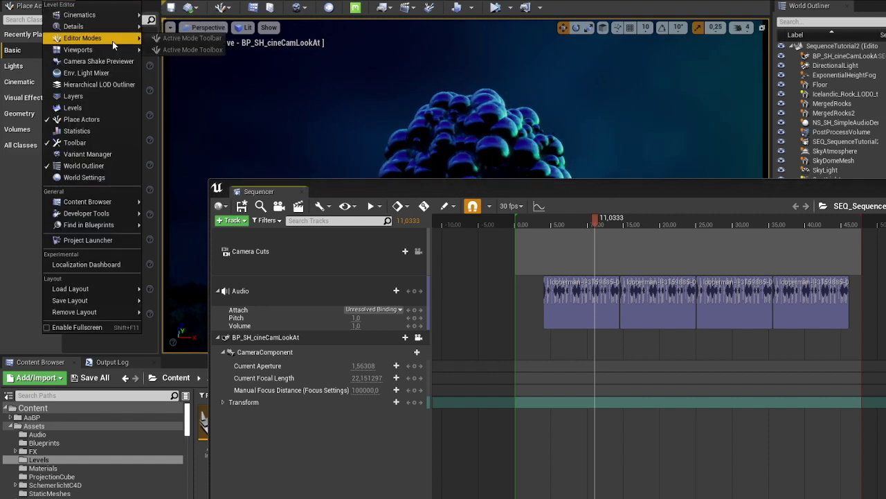
mouse_move(116, 15)
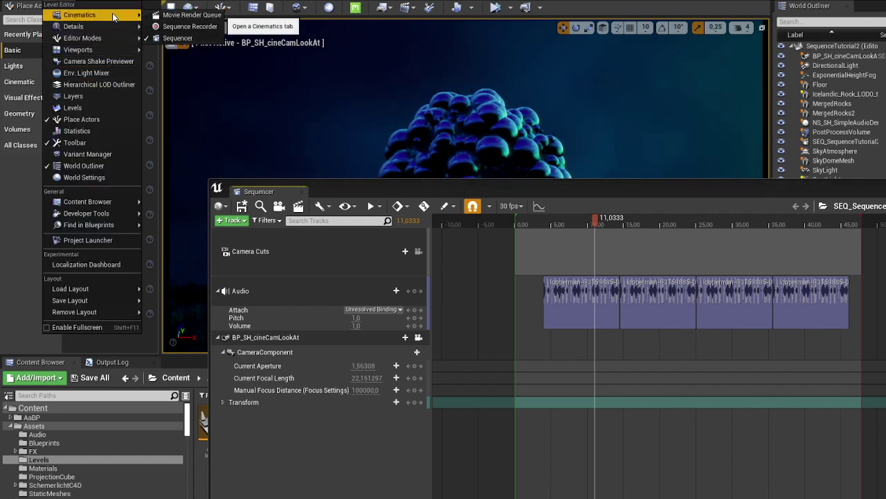
click(199, 21)
drag(762, 188, 745, 188)
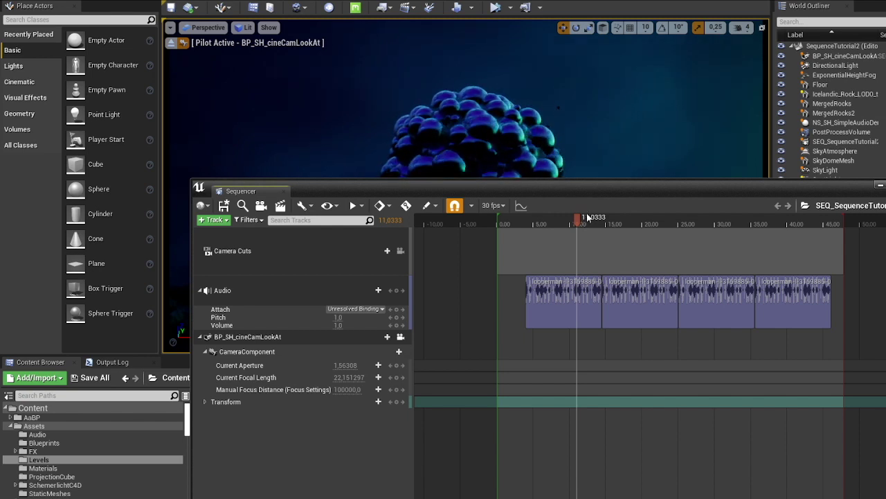
- Change the sequence frame rate from 30 to 60 fps, save it, and close Sequencer
click(500, 206)
click(502, 318)
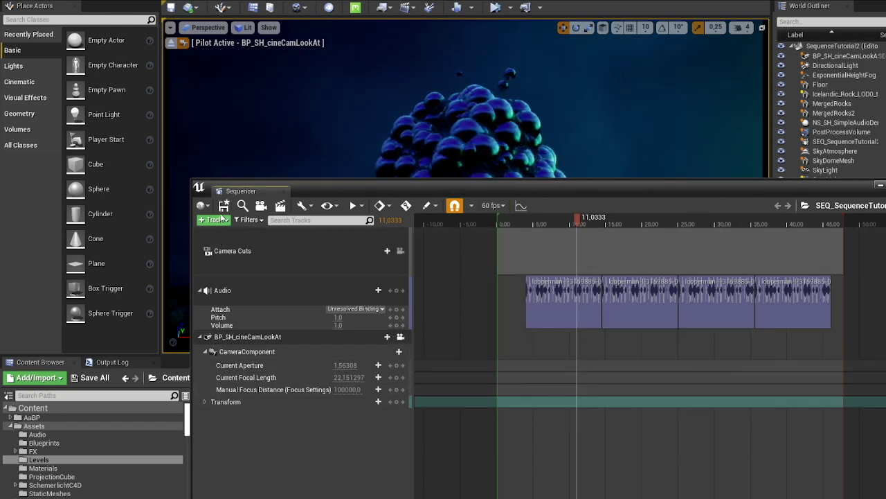
click(223, 206)
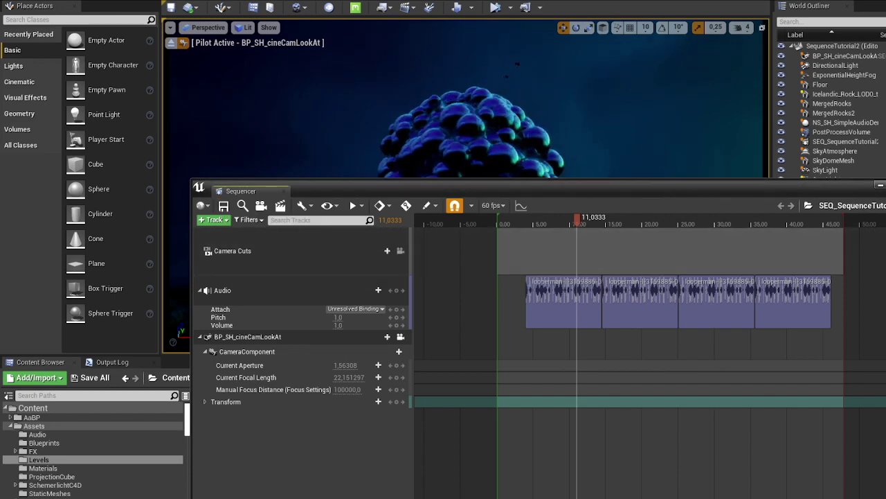
click(880, 185)
click(58, 2)
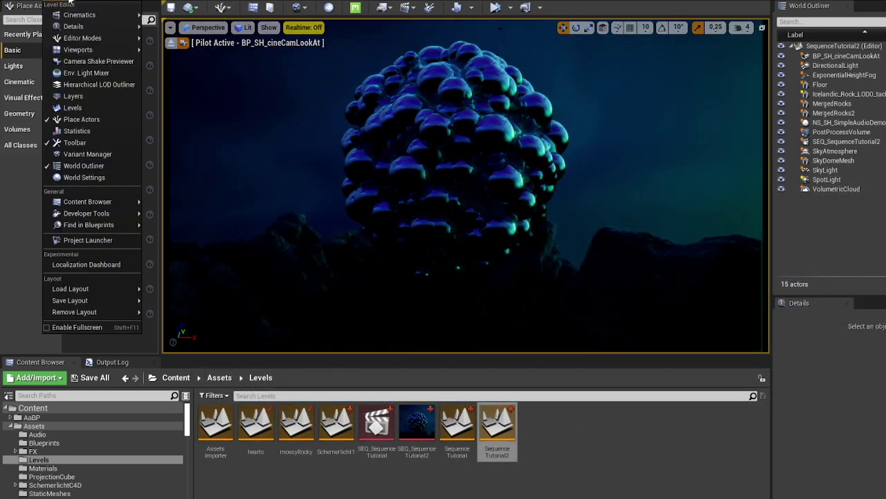
- Open the Movie Render Queue from Window > Cinematics, then glance at Edit > Plugins
mouse_move(80, 15)
click(191, 15)
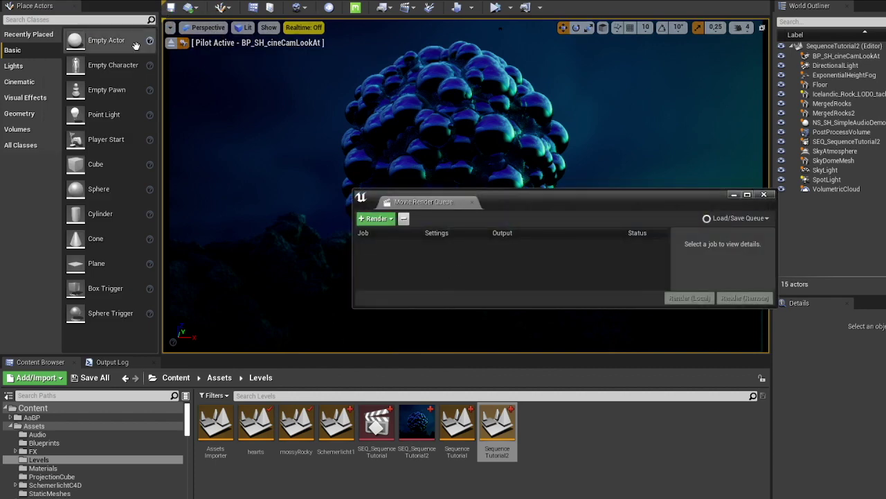
click(31, 2)
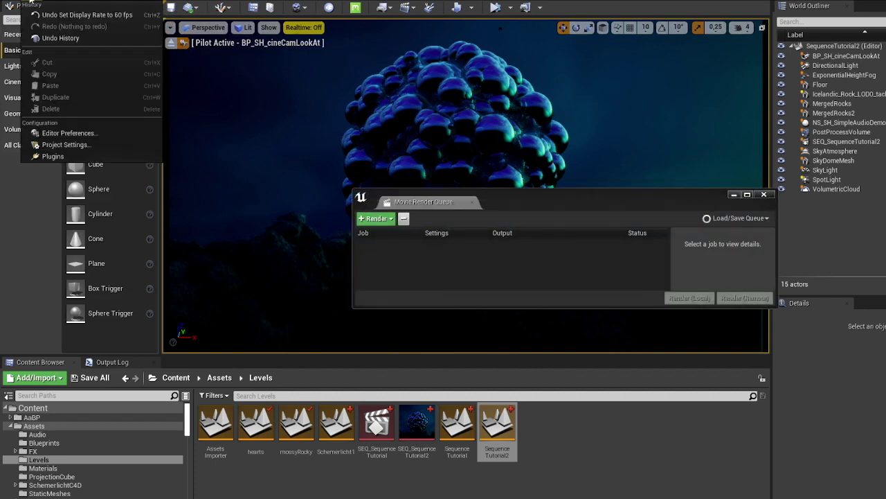
click(84, 158)
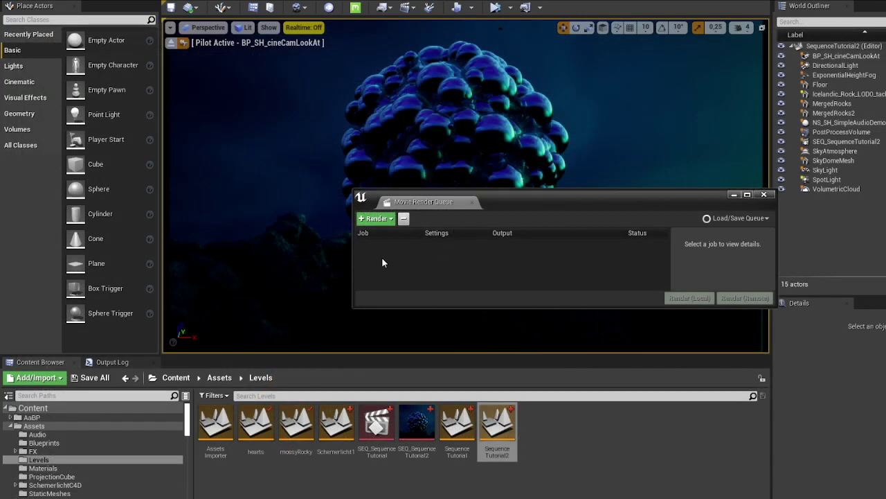
- Queue SEQ_SequenceTutorial2 as a render job and open its Unsaved Config settings with .jpg output
click(377, 219)
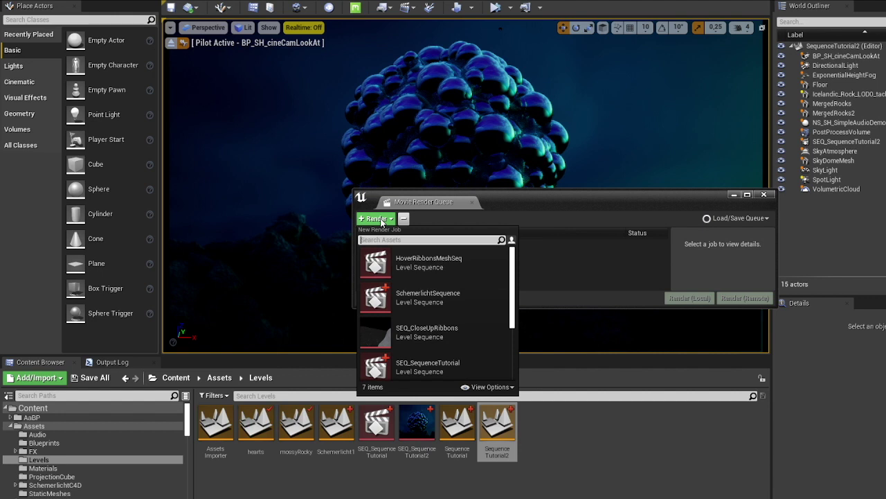
scroll(438, 311, down, 3)
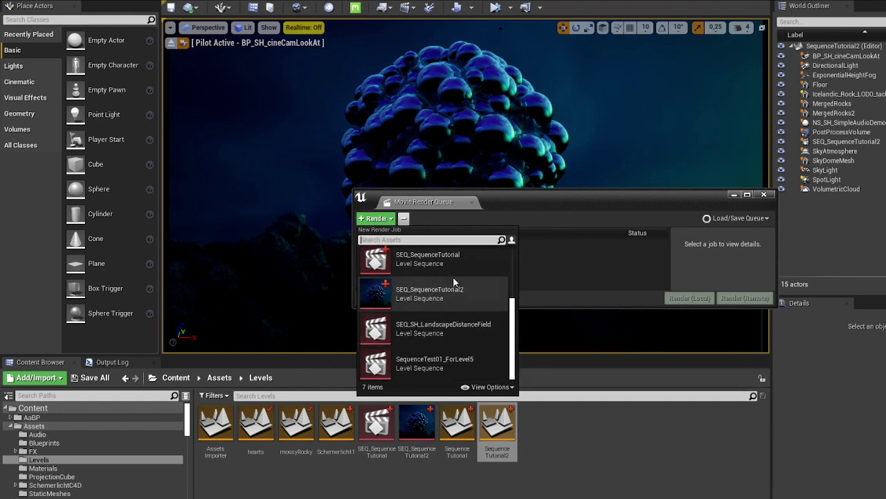
click(429, 291)
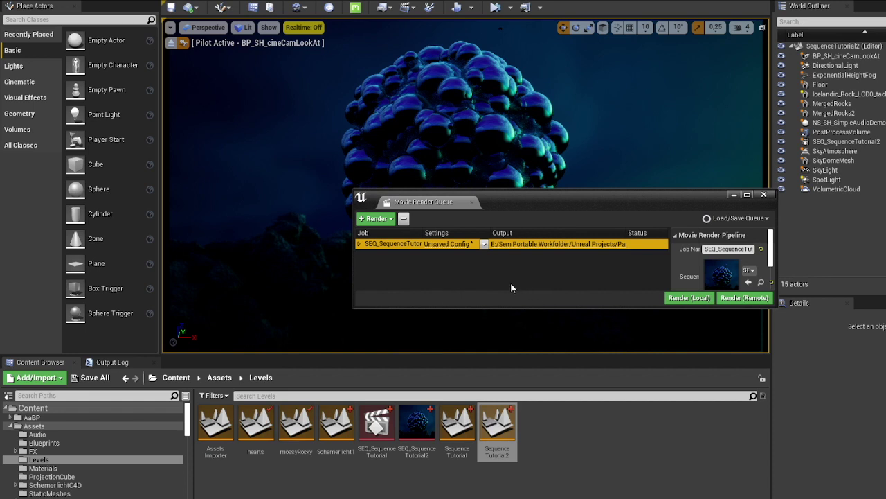
click(456, 244)
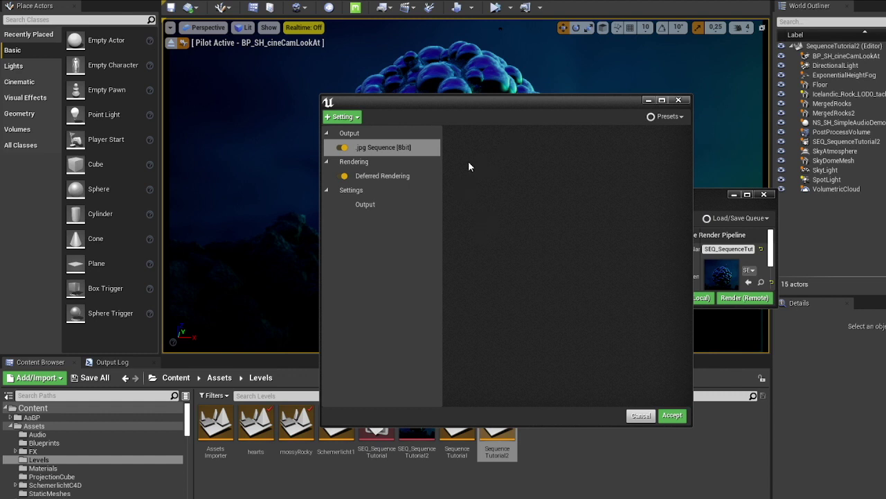
click(377, 209)
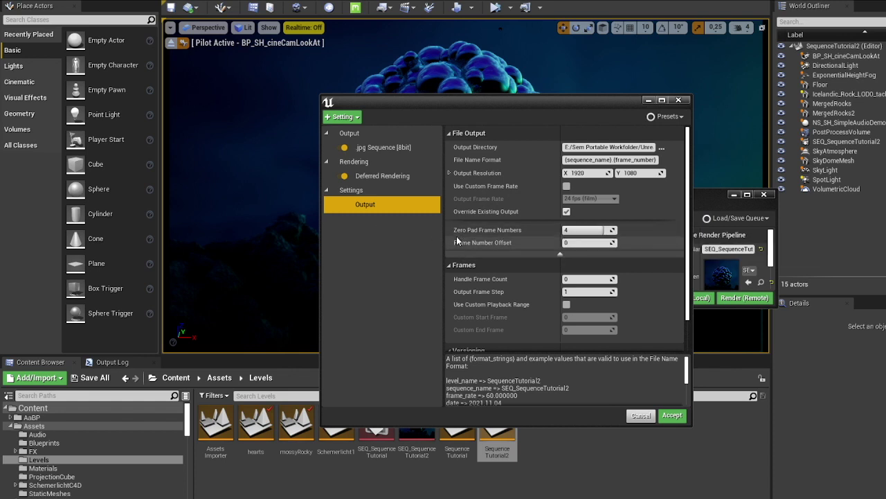
- Tick Use Custom Frame Rate and set the output frame rate to 60 fps
click(566, 185)
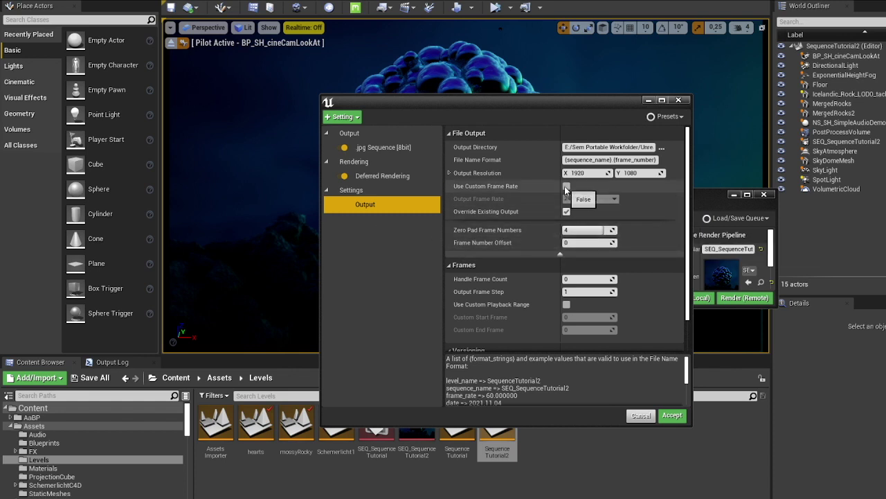
click(587, 199)
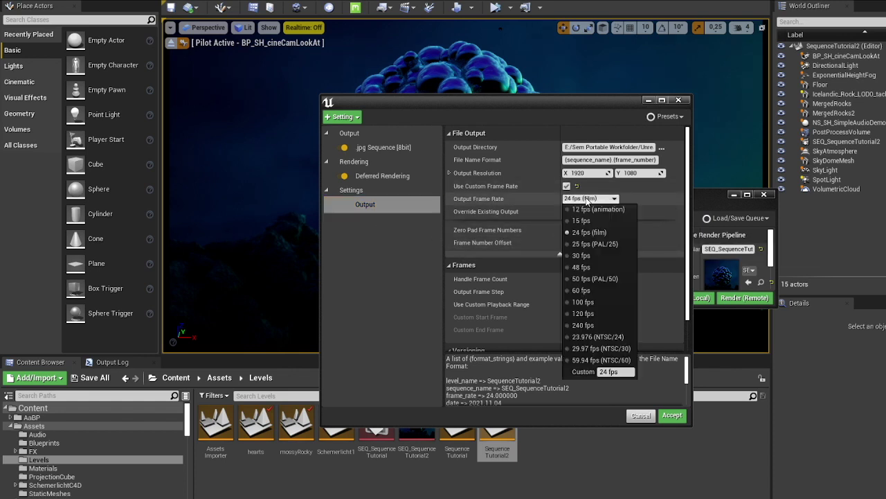
click(609, 291)
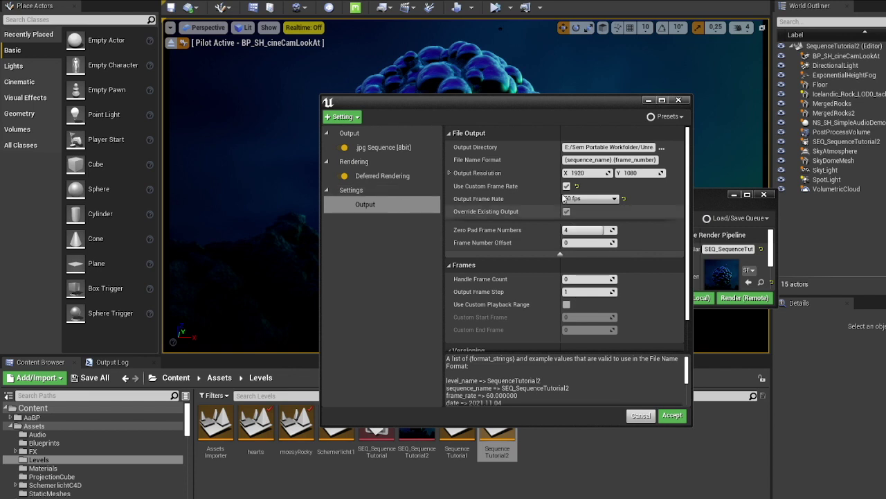
click(380, 204)
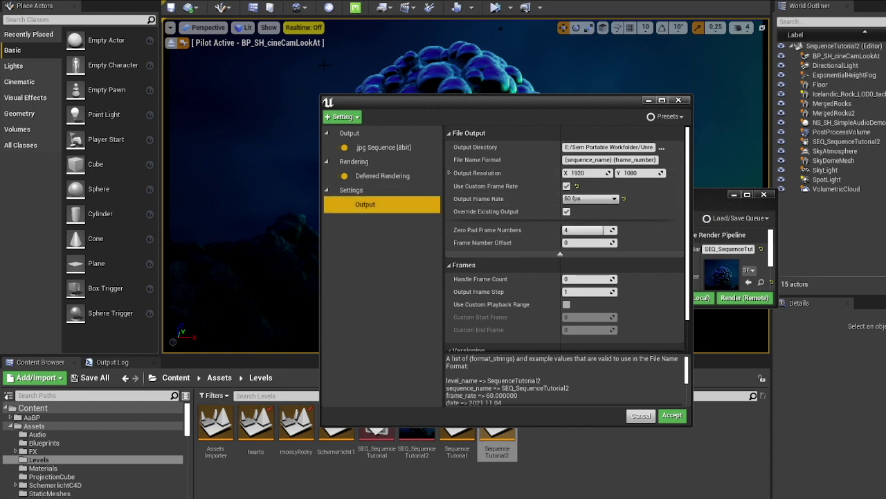
click(352, 118)
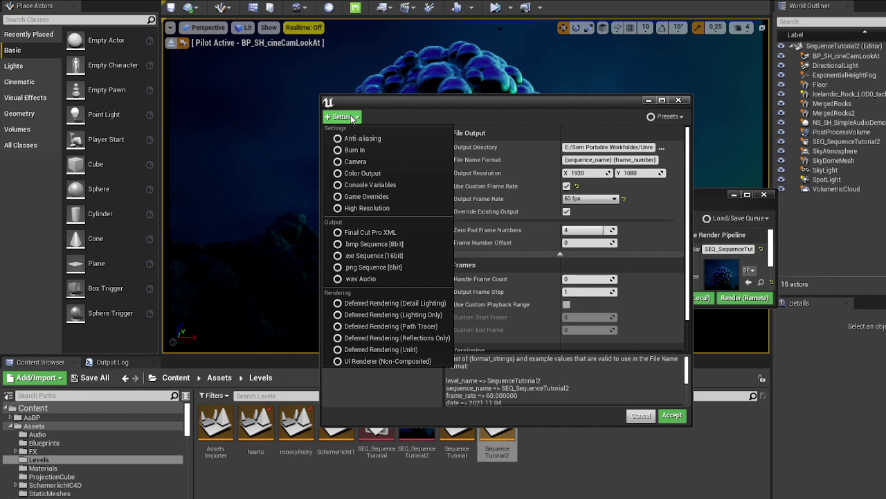
- Add .wav Audio output, review the Output directory, format and 60 fps, and accept
click(396, 278)
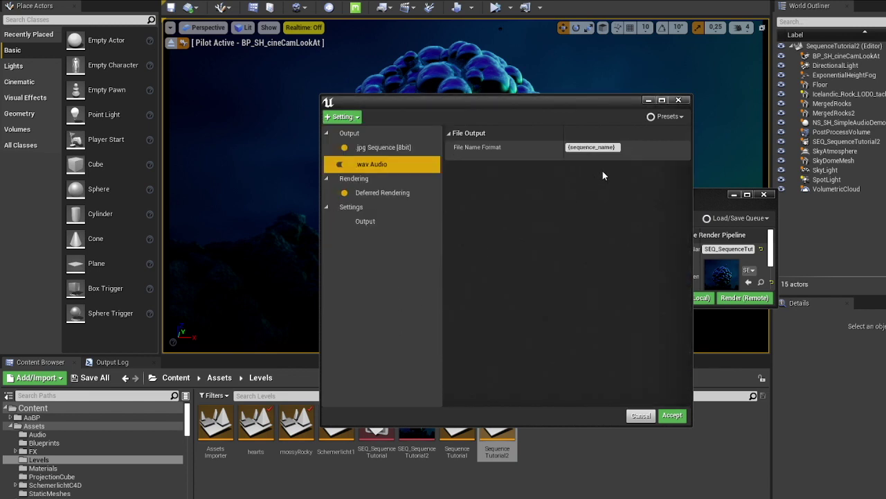
click(378, 225)
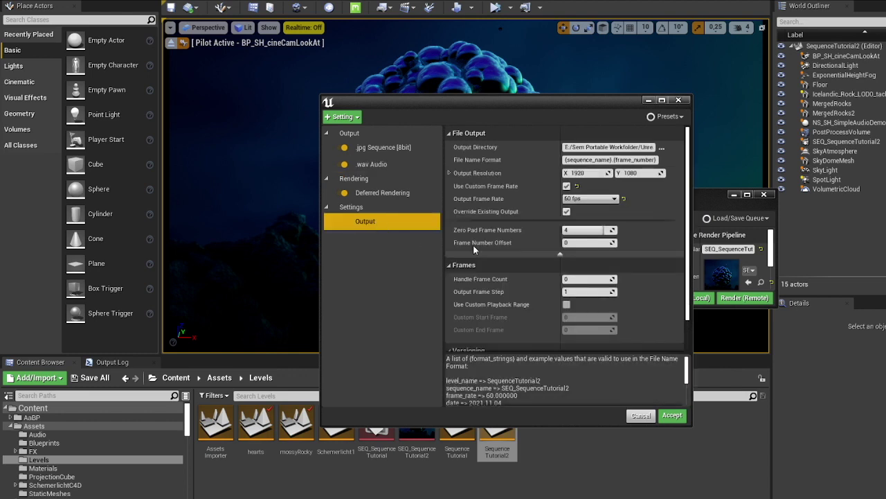
scroll(509, 307, down, 2)
scroll(510, 306, up, 2)
click(672, 415)
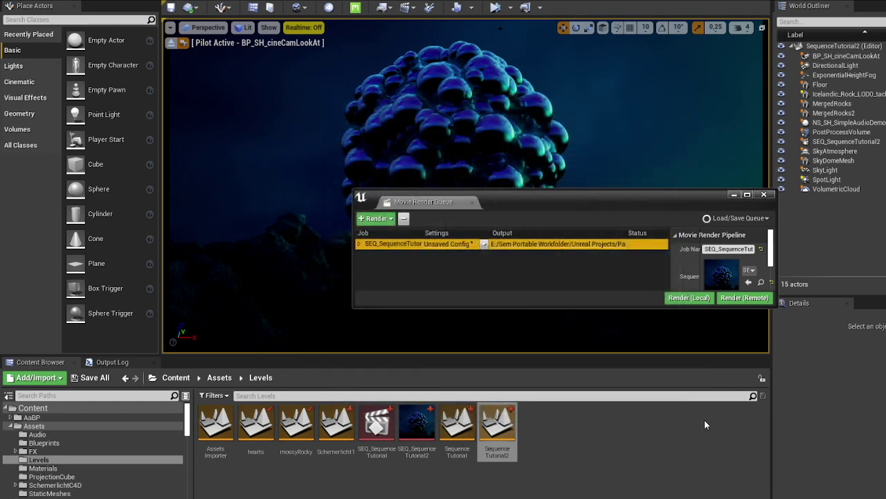
- Render the SEQ_SequenceTutorial2 job with Render (Remote)
click(755, 298)
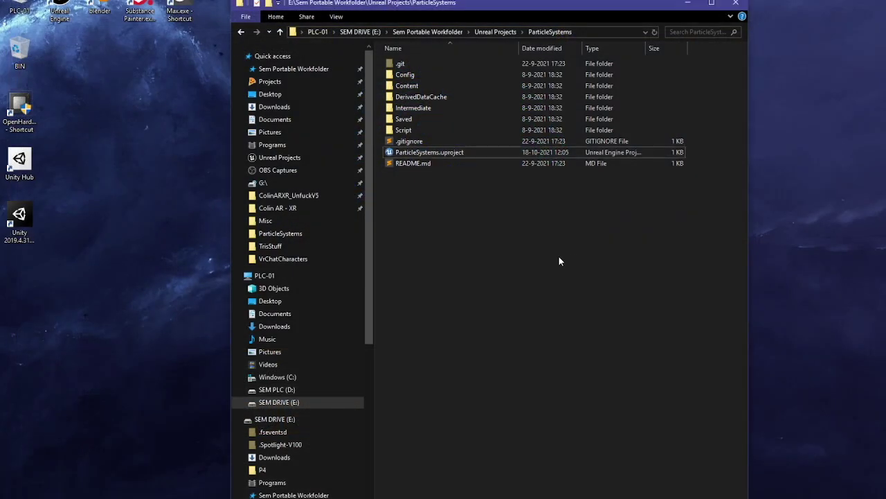
- Browse Saved > MovieRenders and scroll through the rendered JPEG frames
double_click(449, 119)
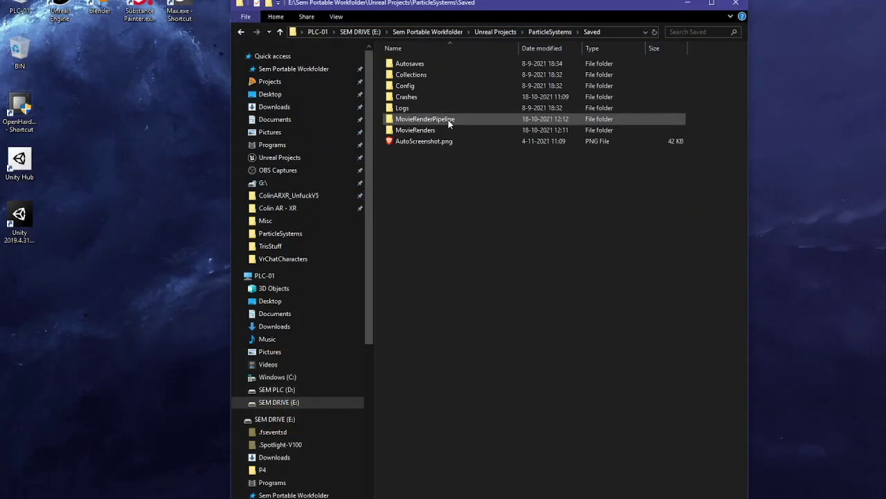
double_click(459, 131)
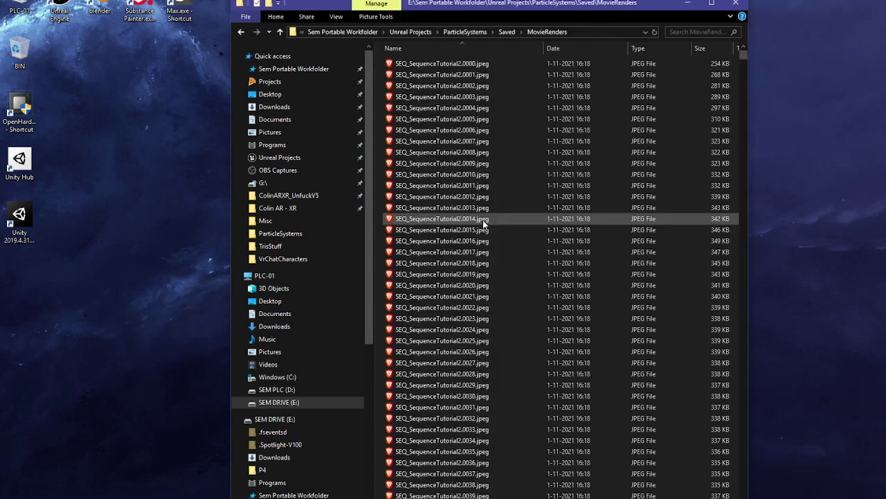
click(485, 229)
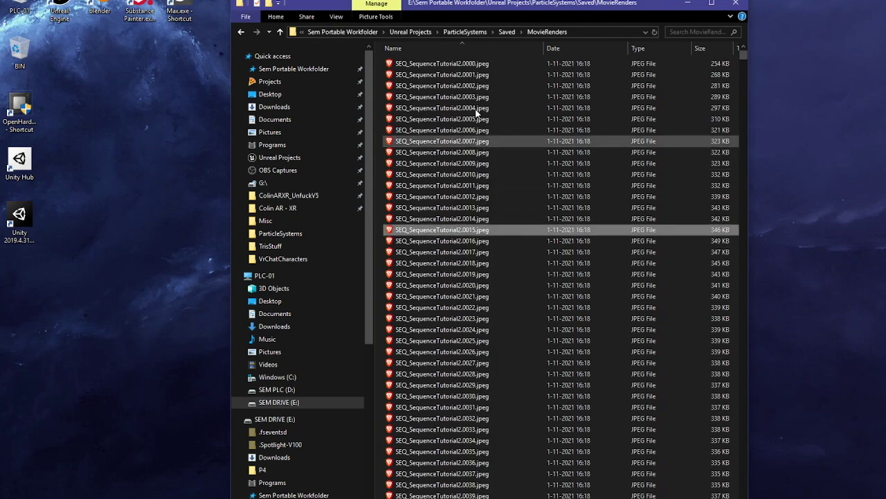
drag(746, 55, 742, 498)
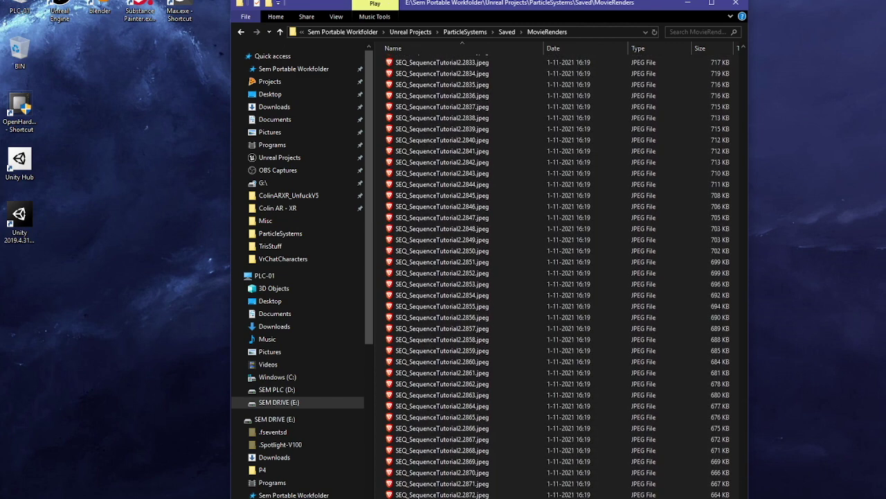
drag(746, 481, 736, 45)
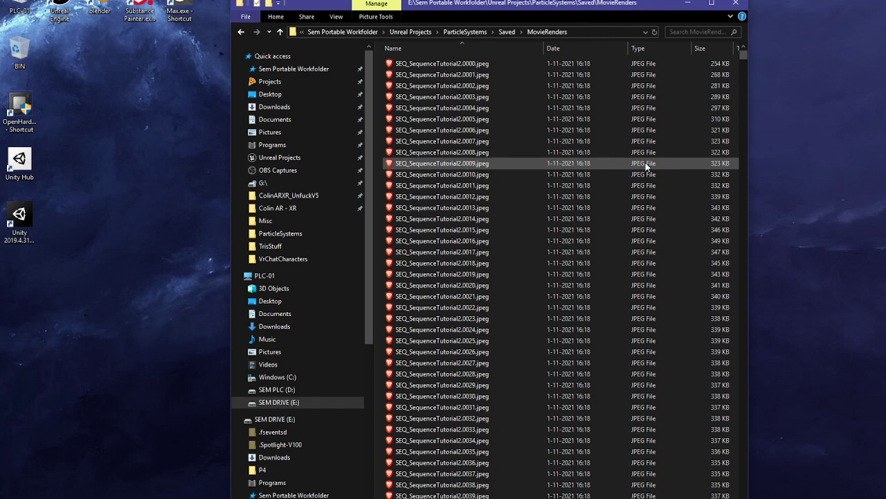
- Launch Adobe After Effects by searching 'after' from the Start menu
key(super)
text(after)
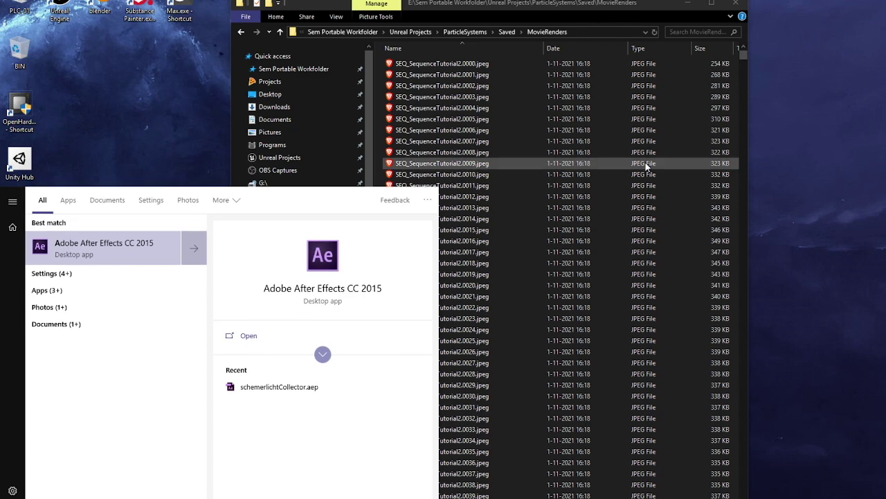
key(Return)
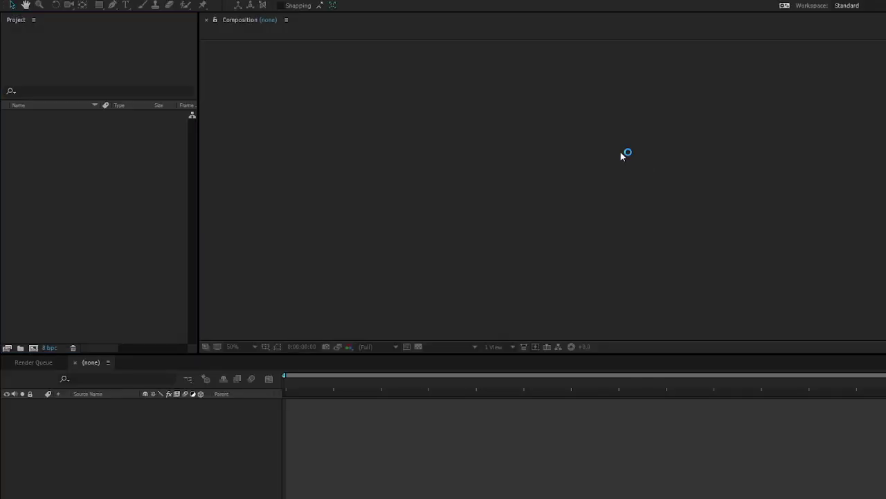
- Import SEQ_SequenceTutorial2.0000.jpeg with JPEG Sequence checked as one footage item
double_click(114, 149)
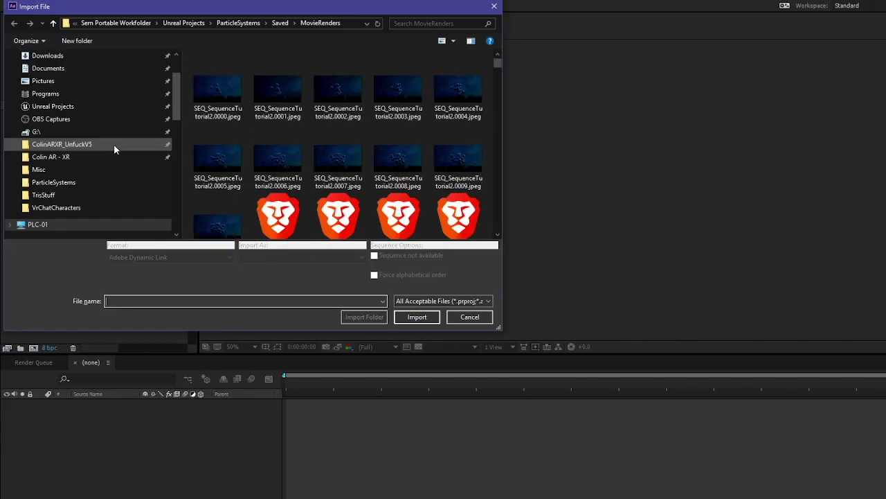
click(232, 86)
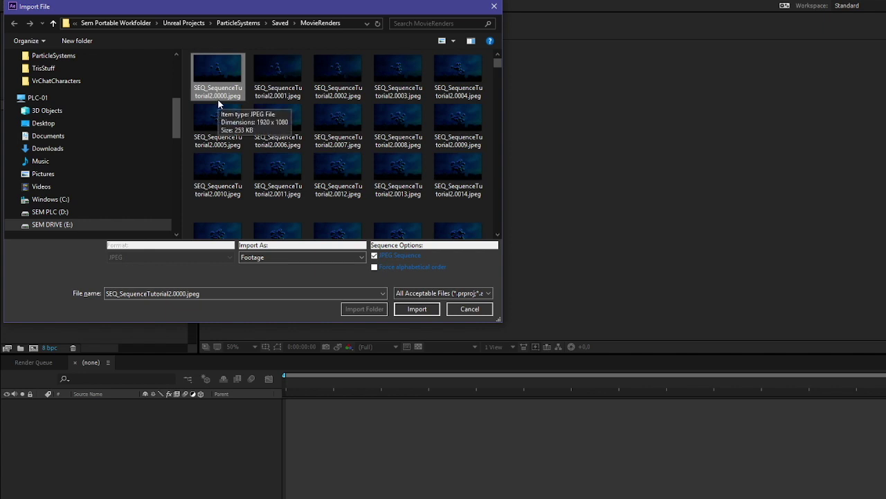
click(417, 309)
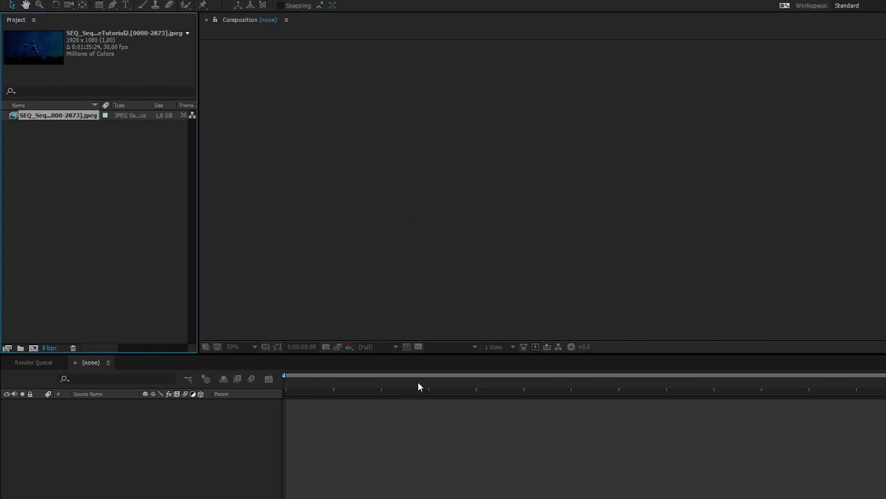
click(80, 115)
- Interpret the JPEG sequence footage with Assume this frame rate set to 60
right_click(75, 116)
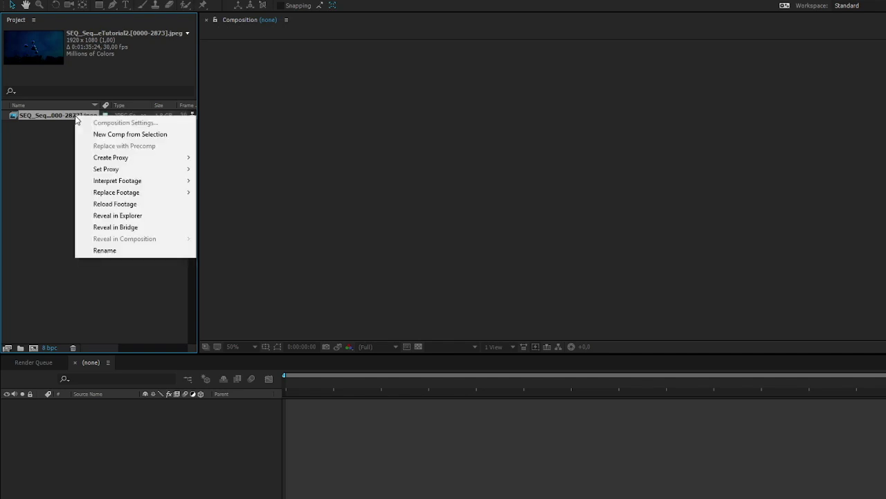
mouse_move(131, 184)
click(249, 181)
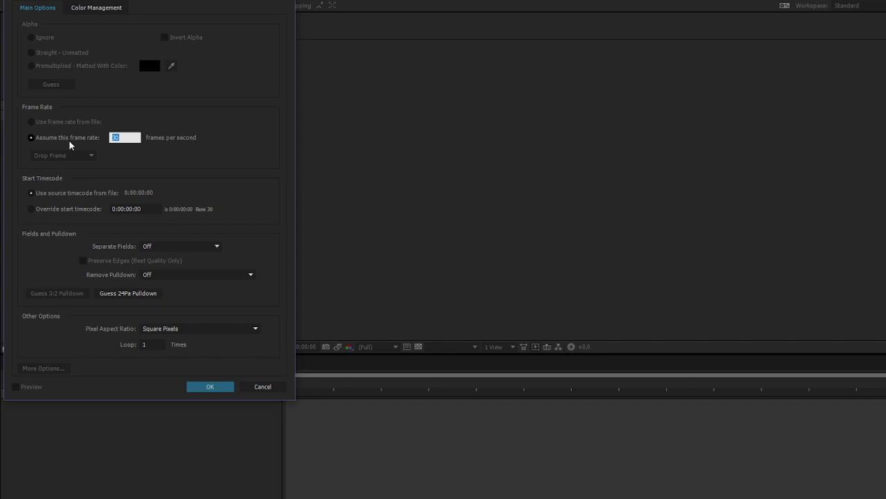
text(60)
click(219, 386)
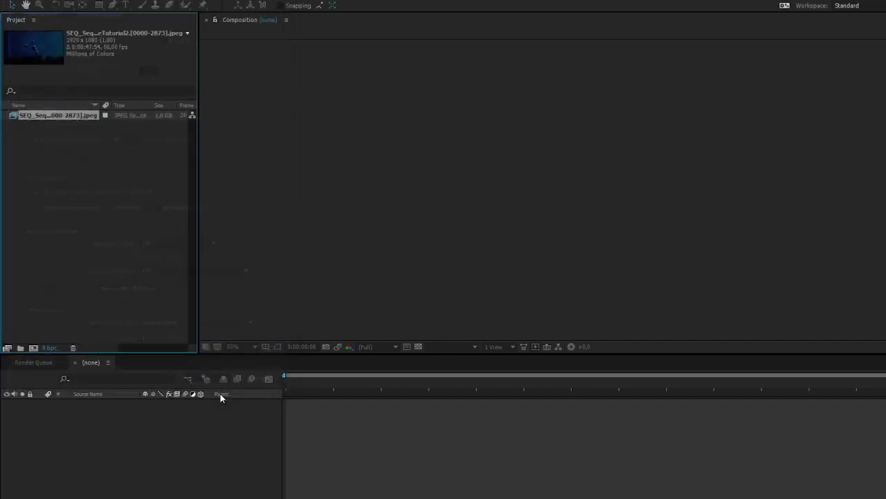
click(79, 146)
- Import the SEQ_SequenceTutorial2.wav audio file into the project
double_click(79, 146)
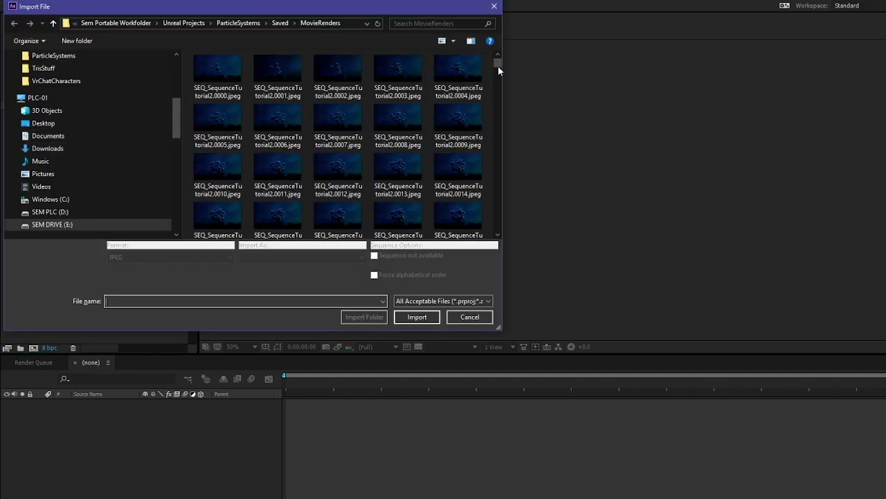
drag(497, 66, 499, 243)
click(463, 211)
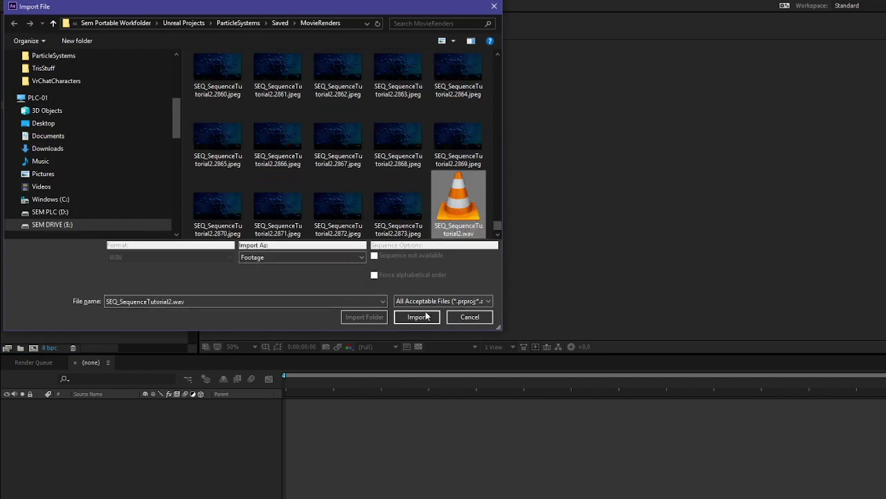
click(418, 317)
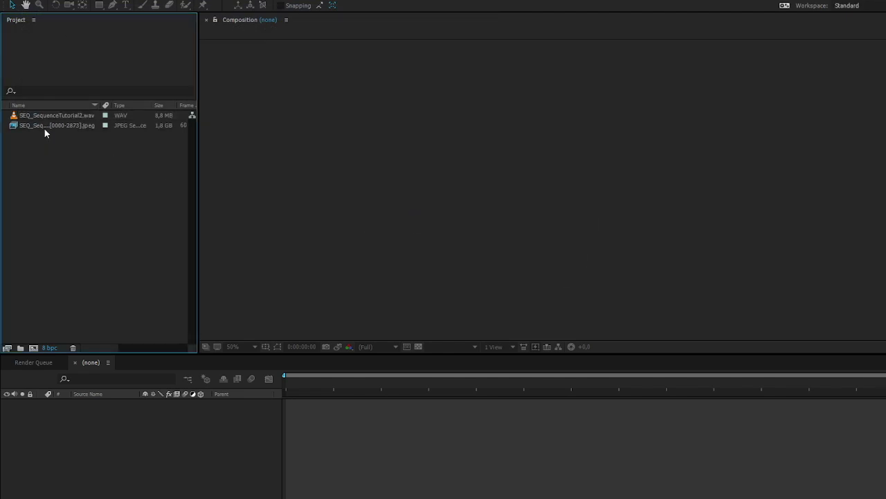
- Create a 60 fps SEQ_SequenceTutorial2 composition from the JPEG sequence using New Comp from Selection
click(47, 126)
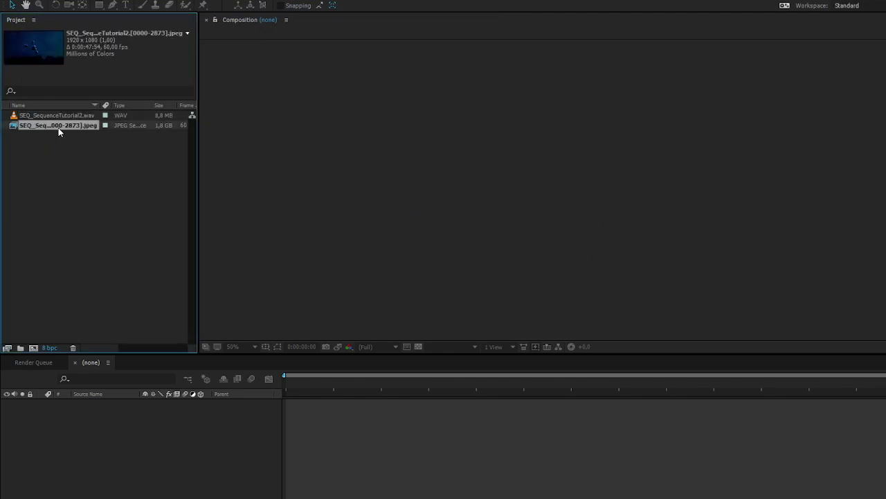
right_click(54, 125)
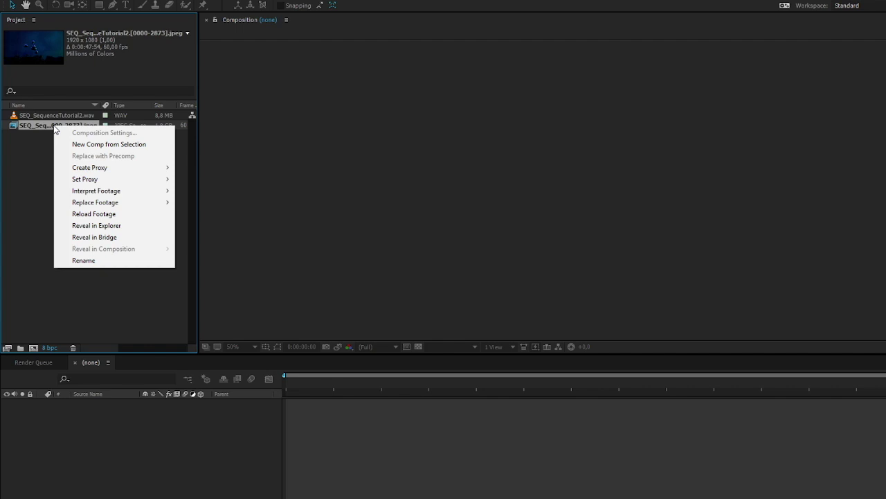
click(110, 144)
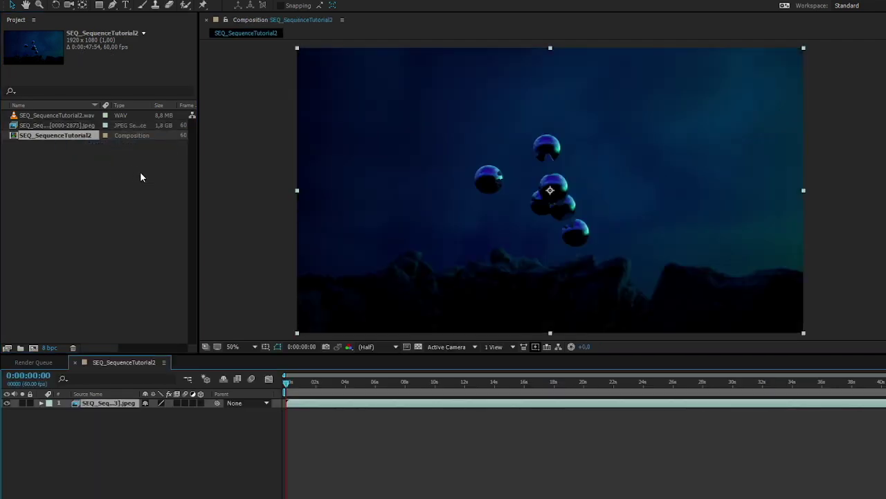
click(31, 198)
- Drag the WAV audio into the timeline beneath the JPEG layer and confirm both clips end together
click(53, 116)
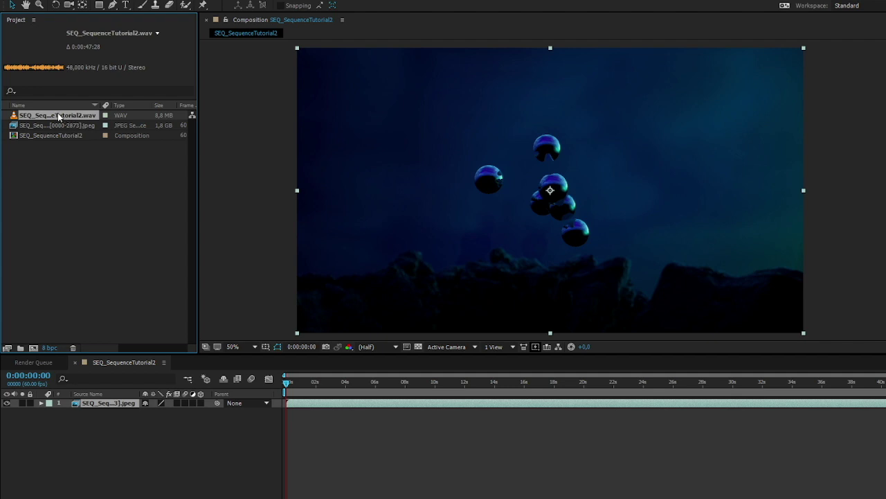
drag(58, 116, 138, 463)
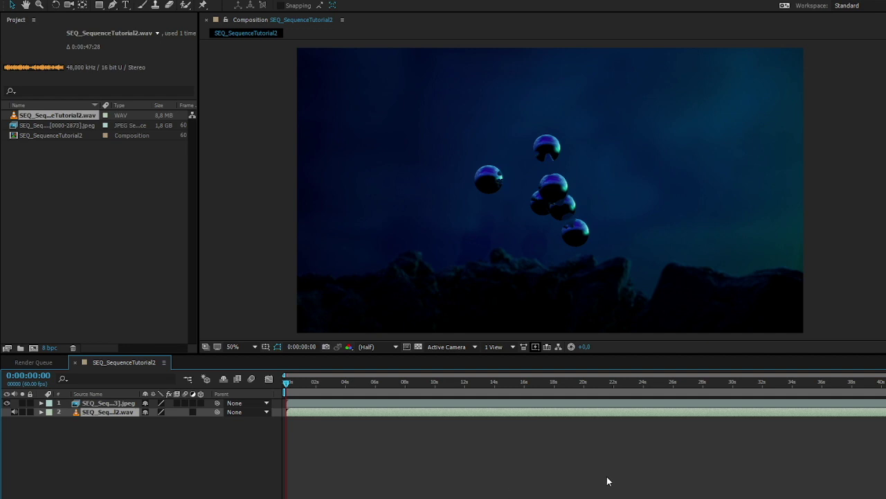
click(573, 459)
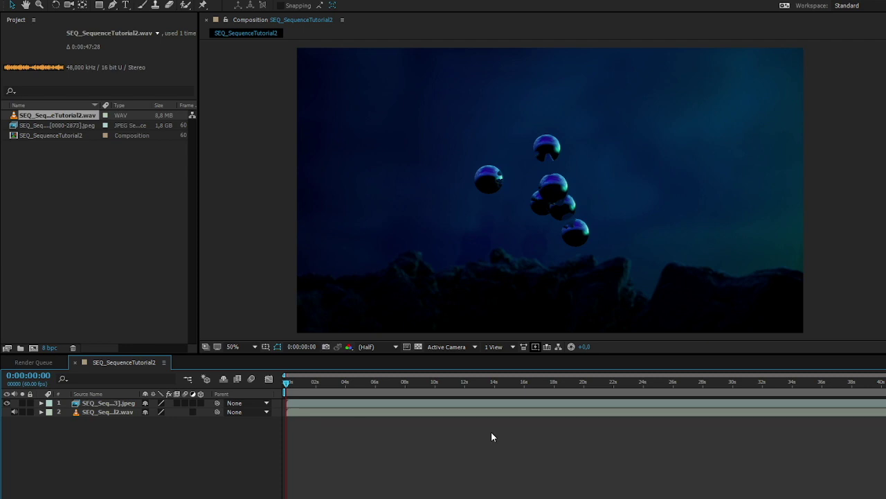
click(644, 404)
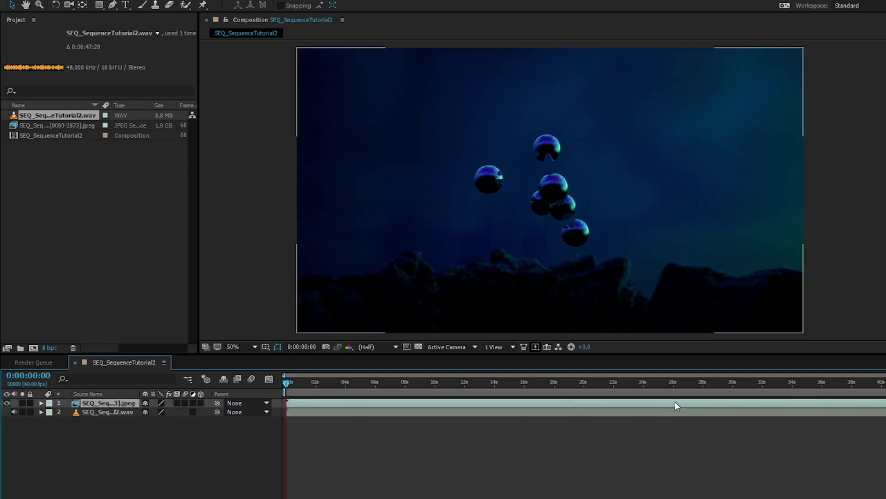
click(365, 411)
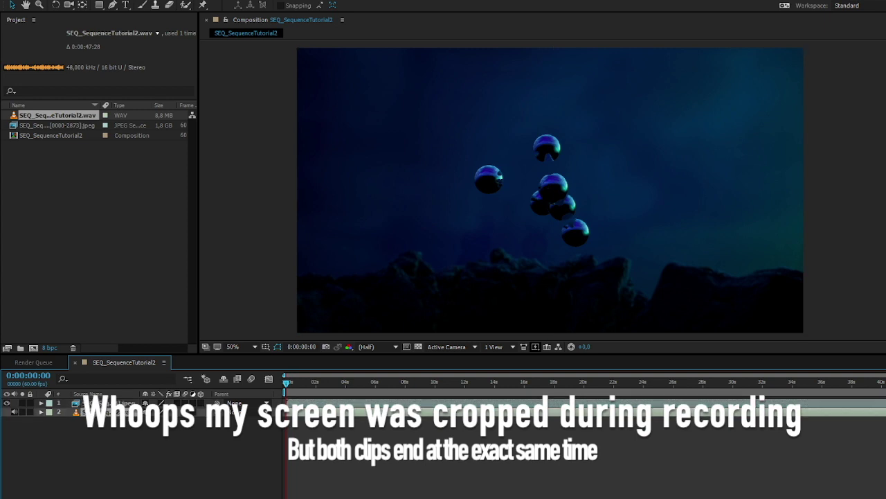
click(365, 403)
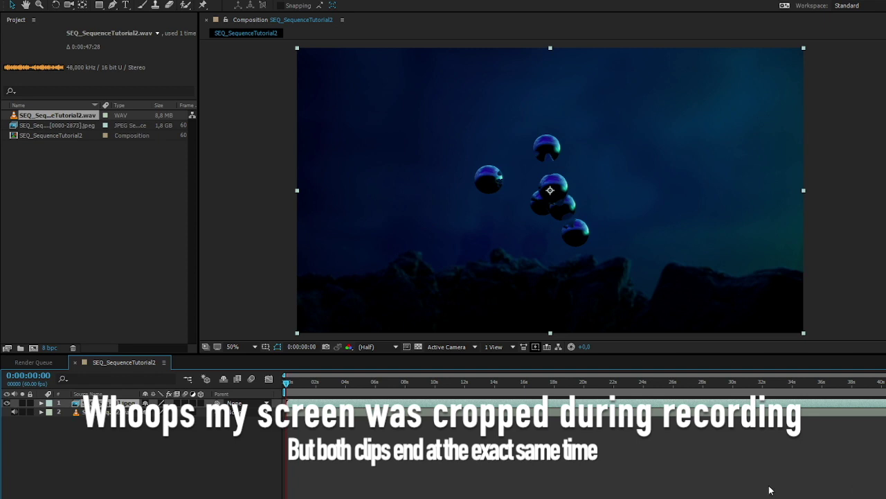
click(479, 415)
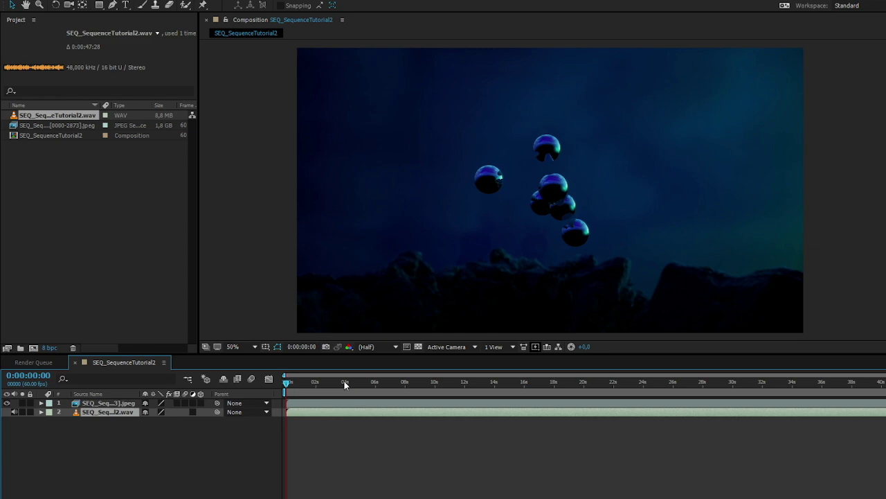
drag(295, 383, 349, 394)
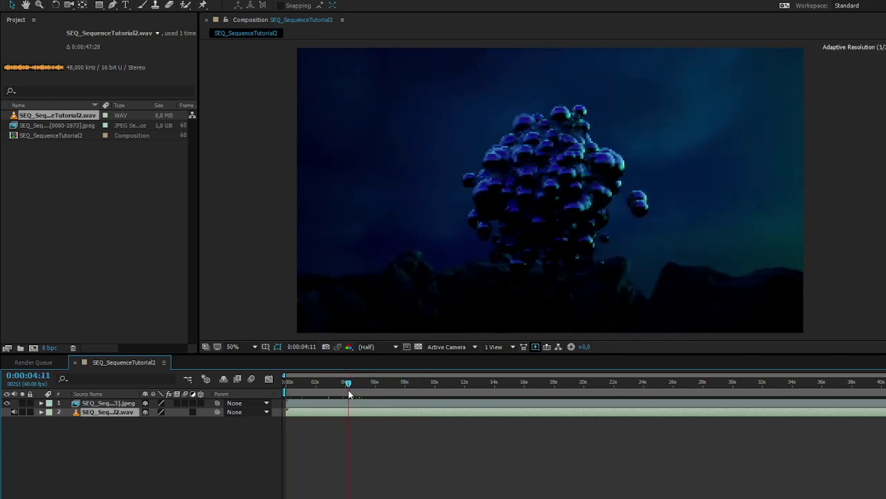
key(space)
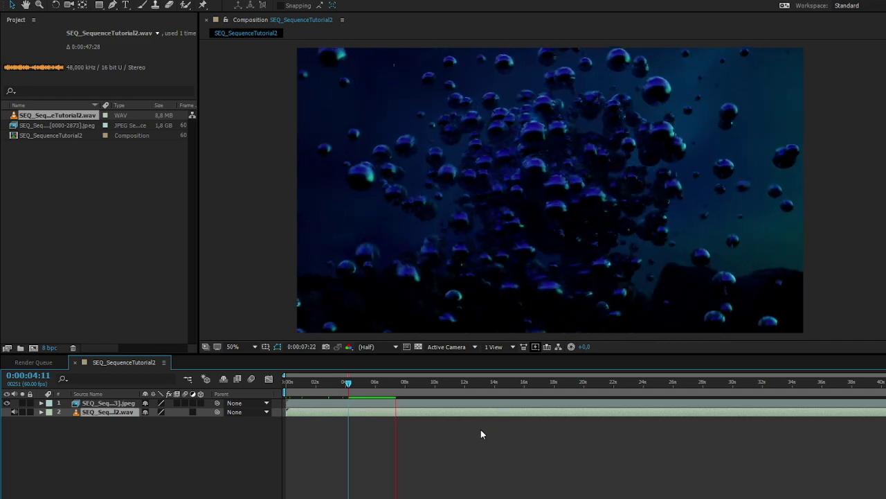
drag(361, 383, 349, 386)
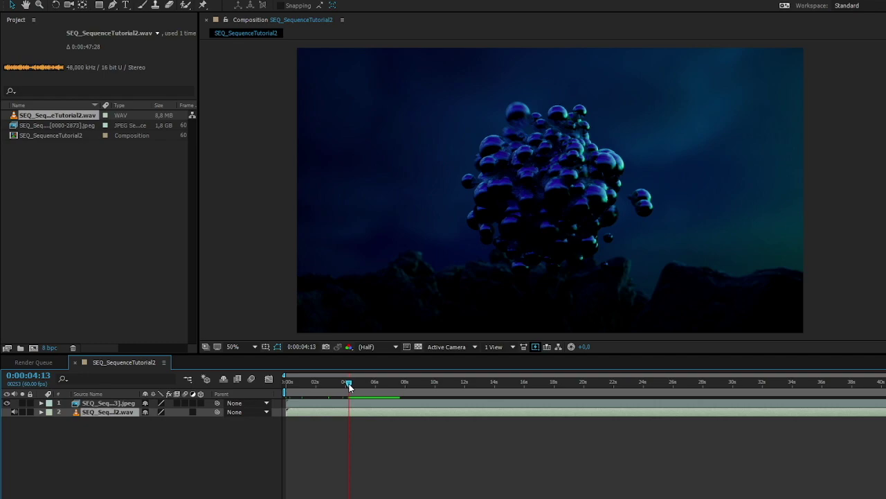
key(space)
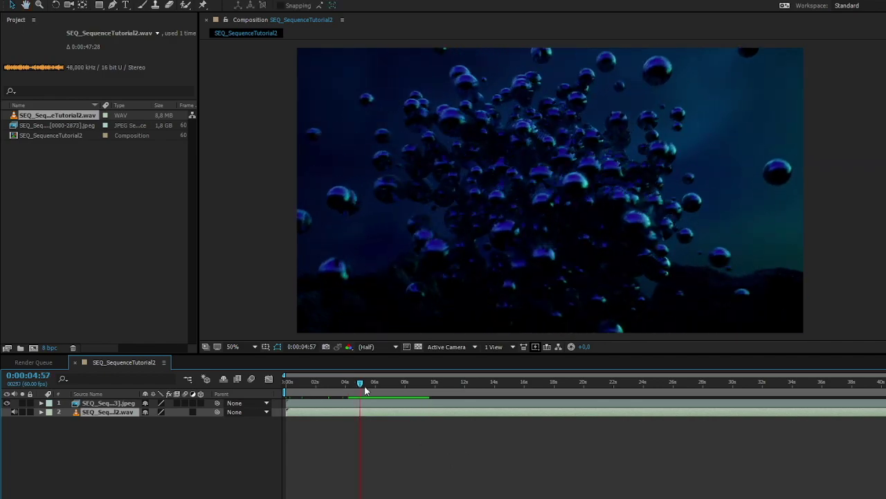
key(space)
drag(407, 386, 191, 385)
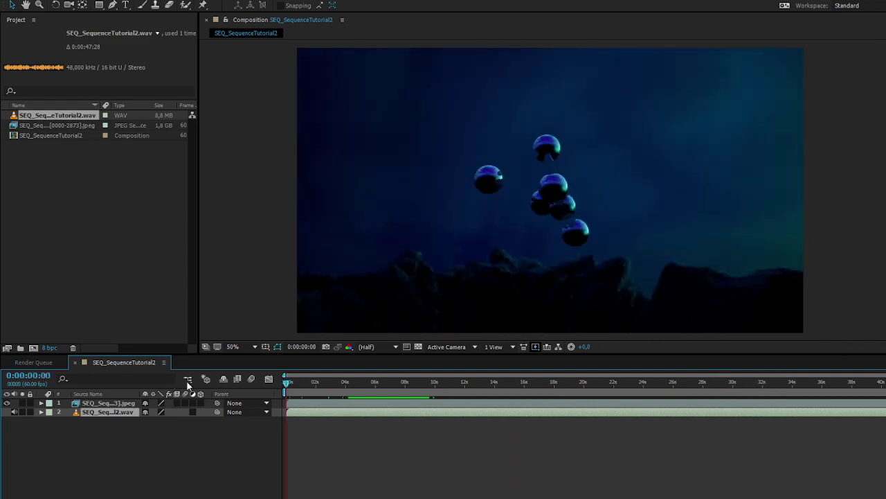
click(392, 439)
- Add the comp to the Render Queue with a QuickTime output module using the H.264 codec
key(ctrl+m)
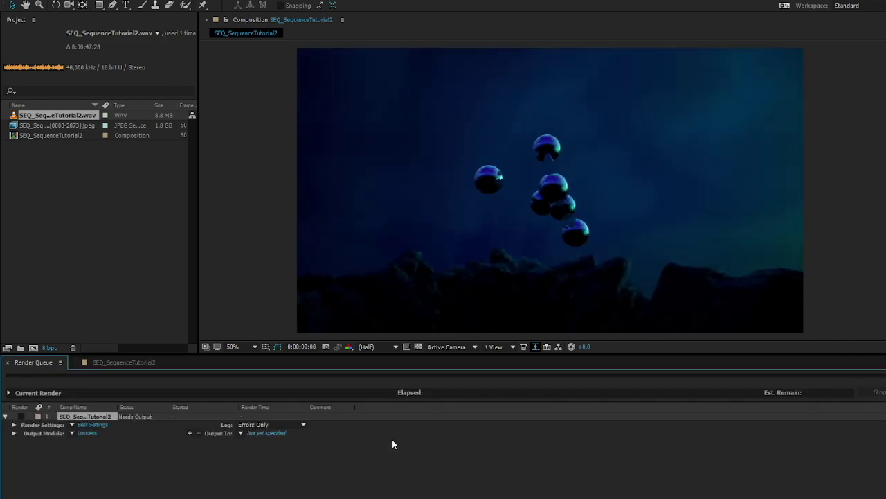
click(87, 433)
click(122, 36)
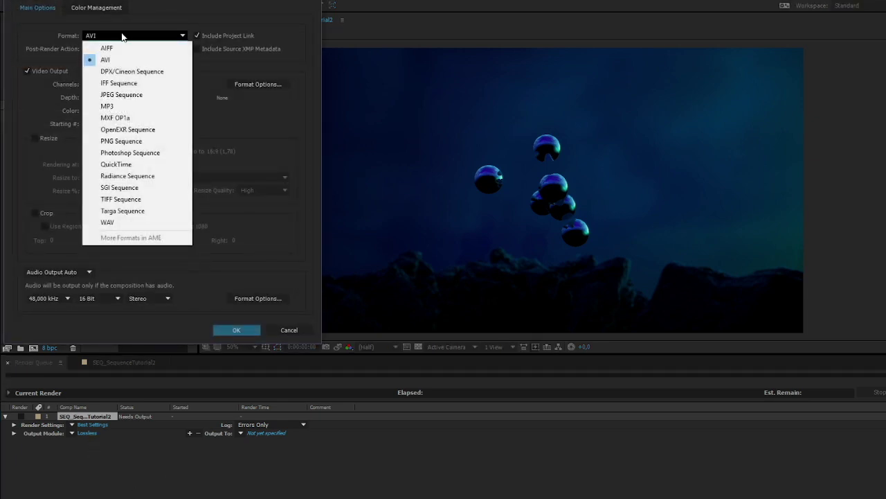
click(116, 164)
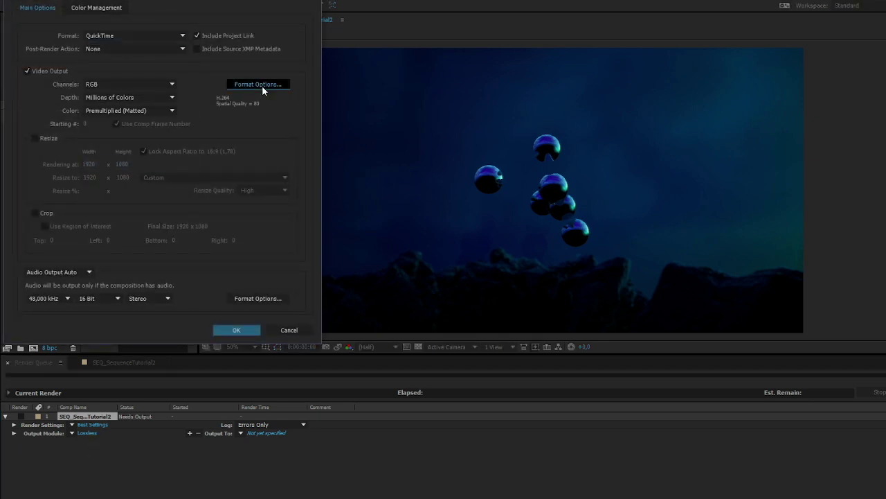
click(261, 84)
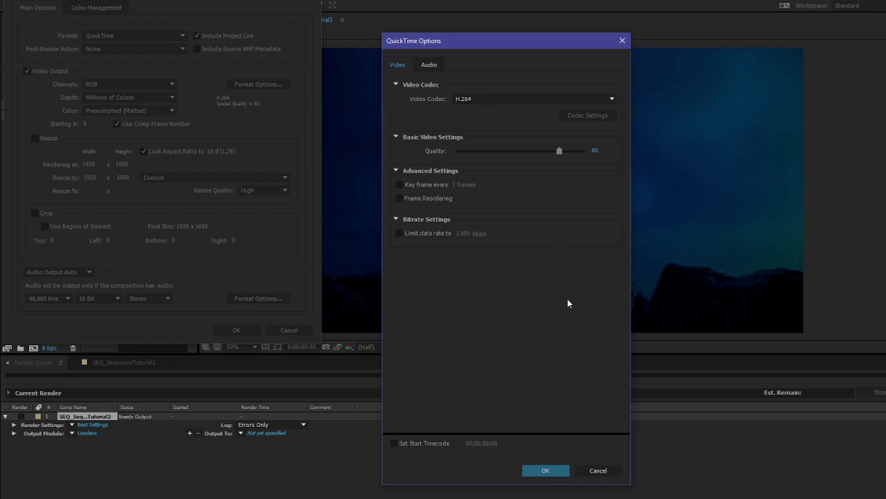
click(547, 471)
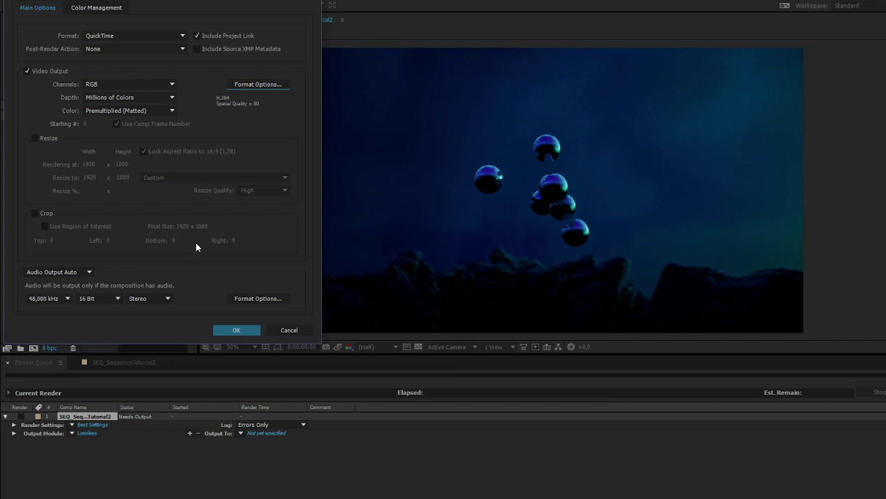
click(255, 329)
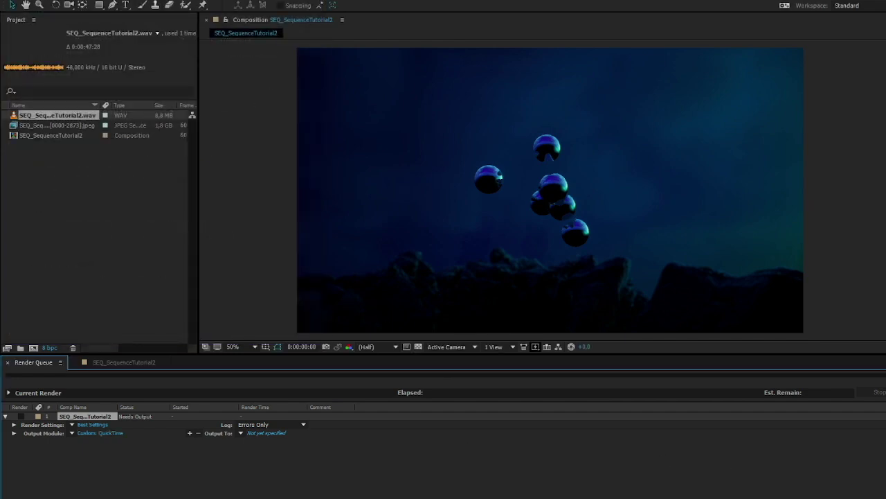
- Save the output as SEQ_SequenceTutorial2.mov in the Downloads folder and start the render
click(266, 433)
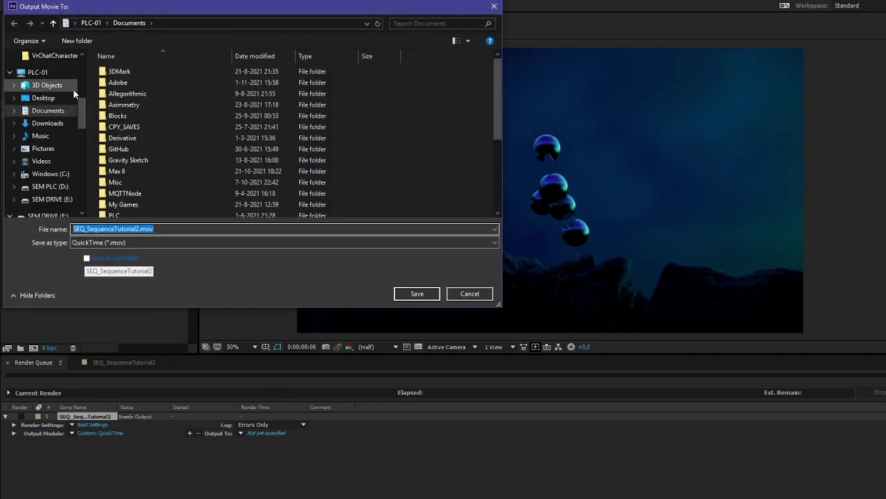
scroll(48, 100, up, 5)
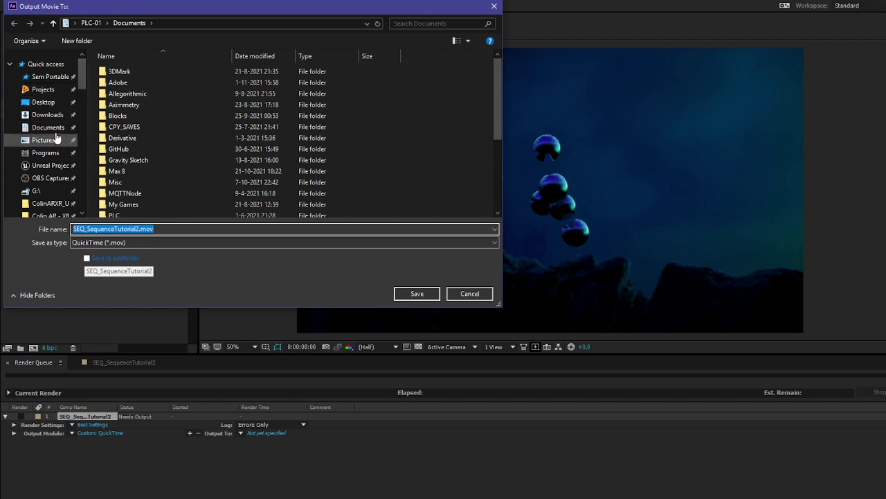
click(49, 115)
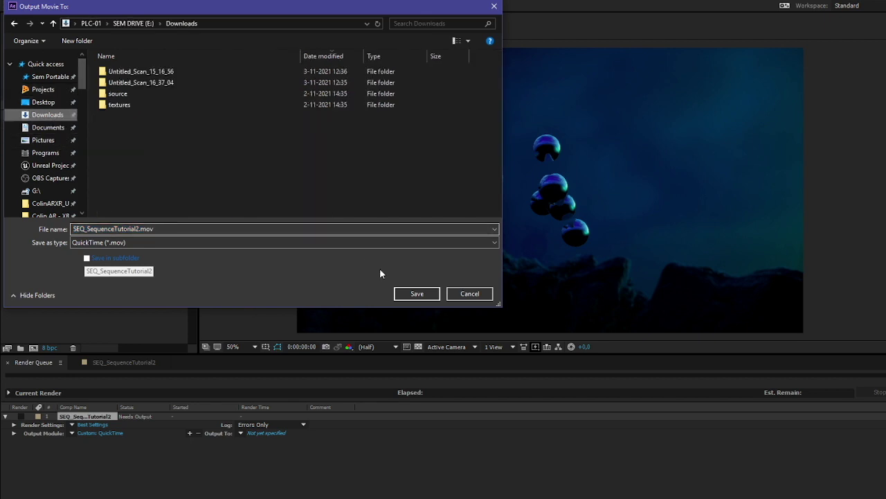
click(416, 293)
click(885, 392)
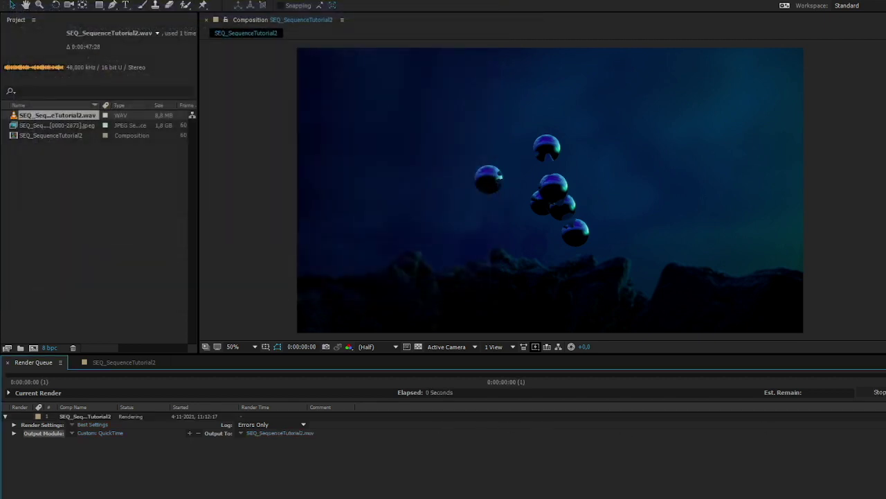